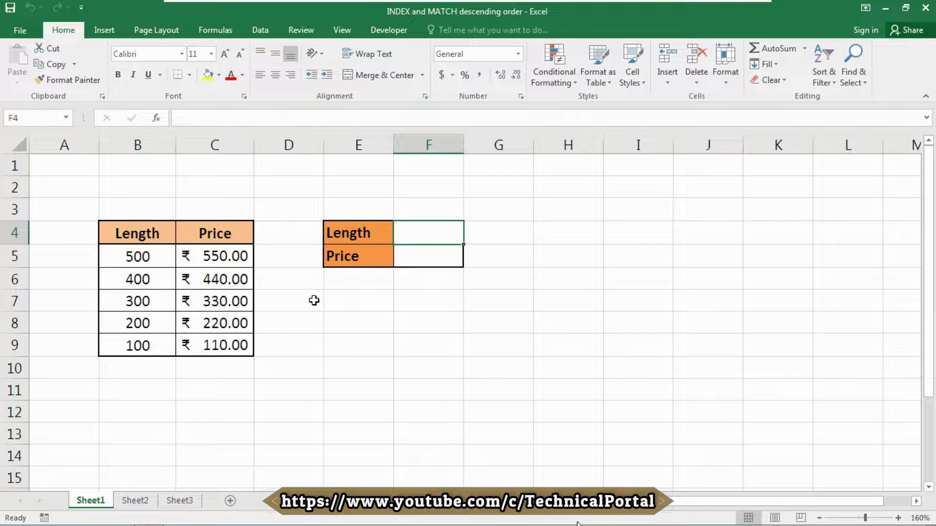
- Enter 375 as the lookup Length in cell F4
{"action": "scroll", "coordinate": [314, 300], "scroll_direction": "up", "scroll_amount": 2}
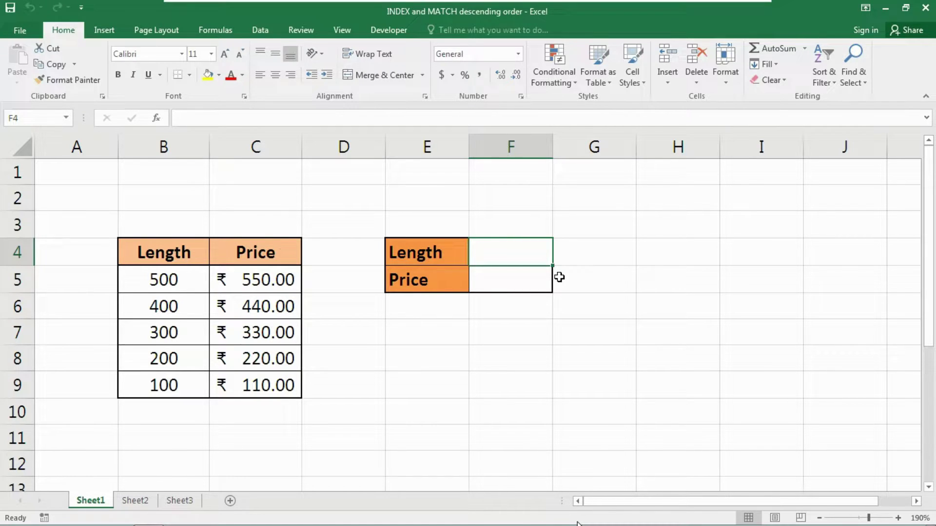
{"action": "type", "text": "37"}
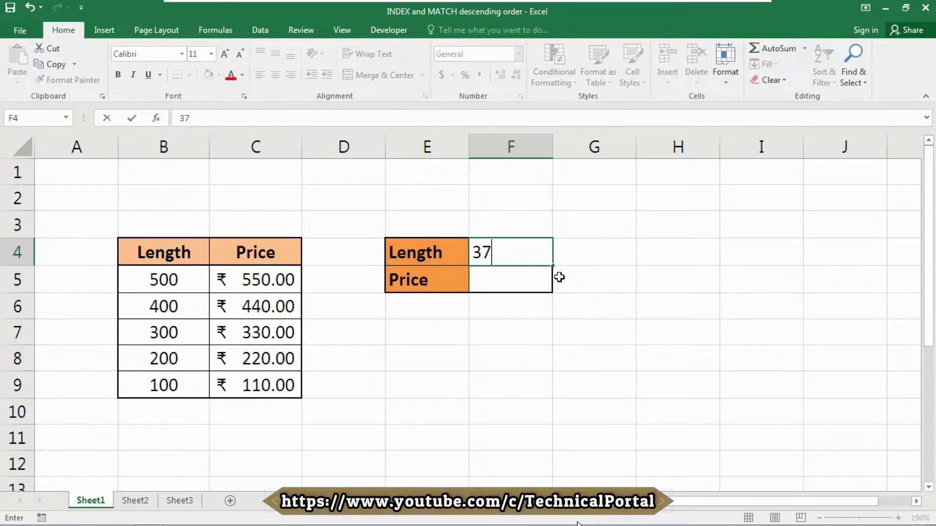
{"action": "type", "text": "5"}
{"action": "key", "text": "Return"}
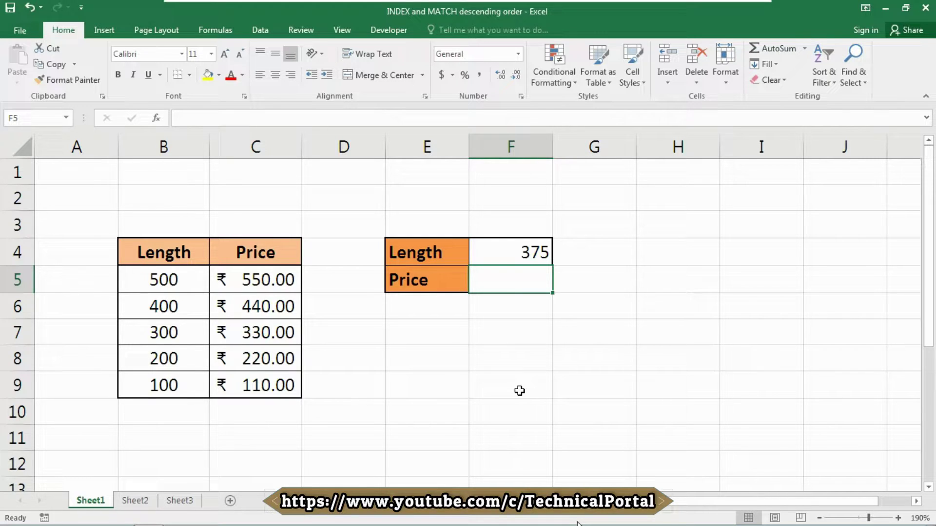
- Start F5's formula with INDEX over the Price range C5:C9
{"action": "type", "text": "="}
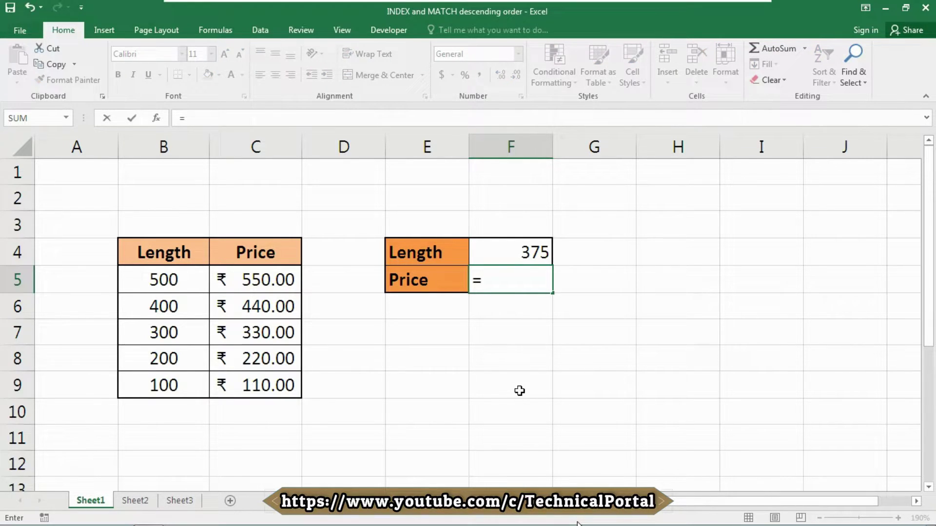
{"action": "type", "text": "ind"}
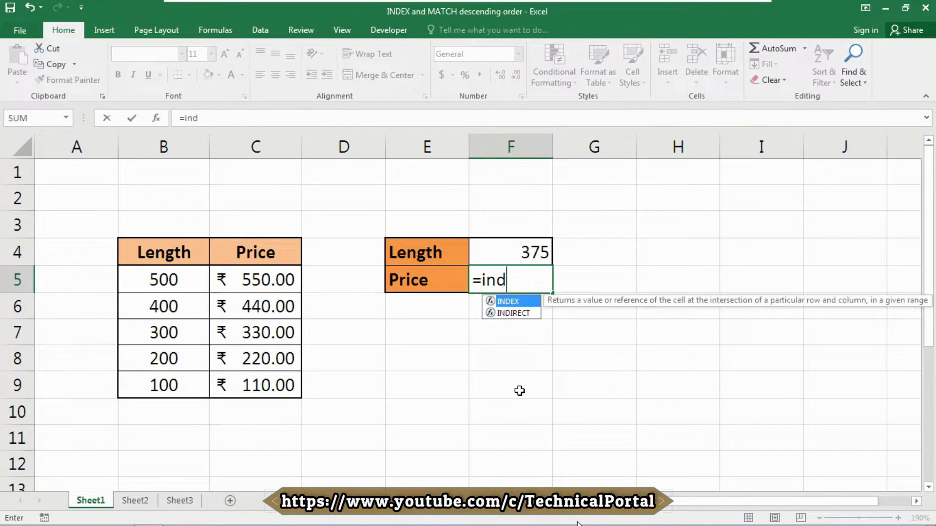
{"action": "key", "text": "Tab"}
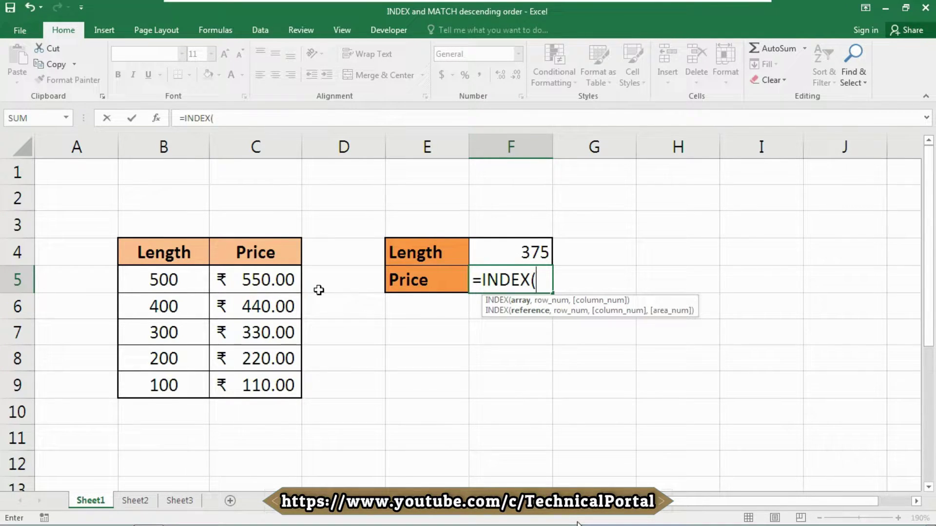
{"action": "left_click", "coordinate": [266, 279]}
{"action": "left_click_drag", "start_coordinate": [265, 278], "coordinate": [271, 376]}
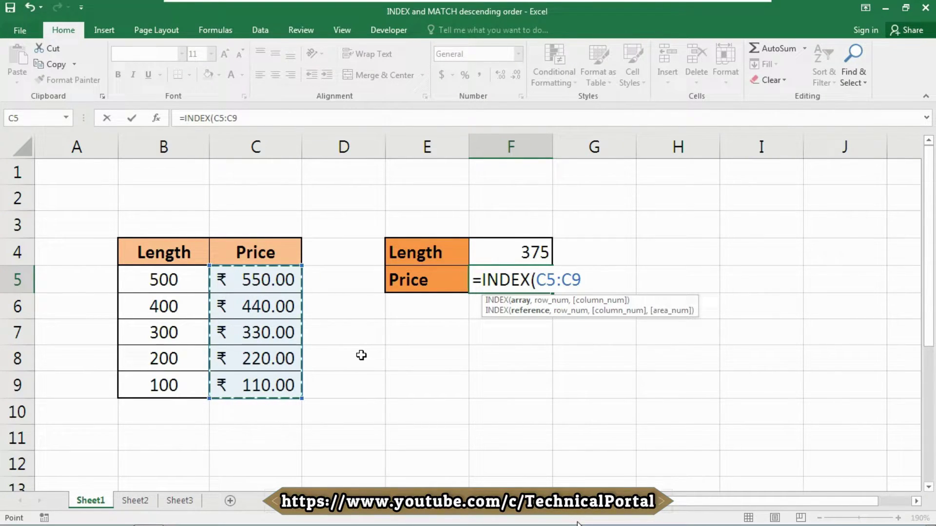
- Complete it with MATCH(F4,B5:B9,-1) and enter it, so F5 returns 440
{"action": "type", "text": ","}
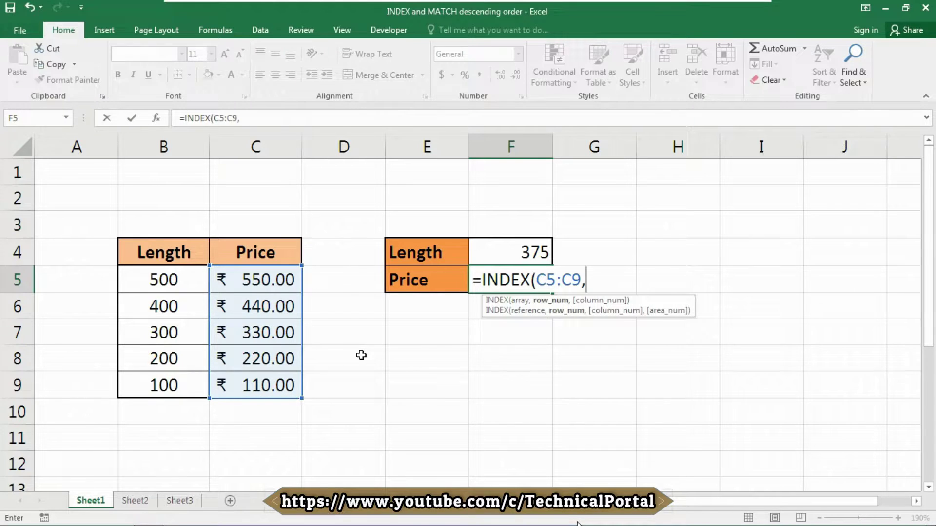
{"action": "type", "text": "mat"}
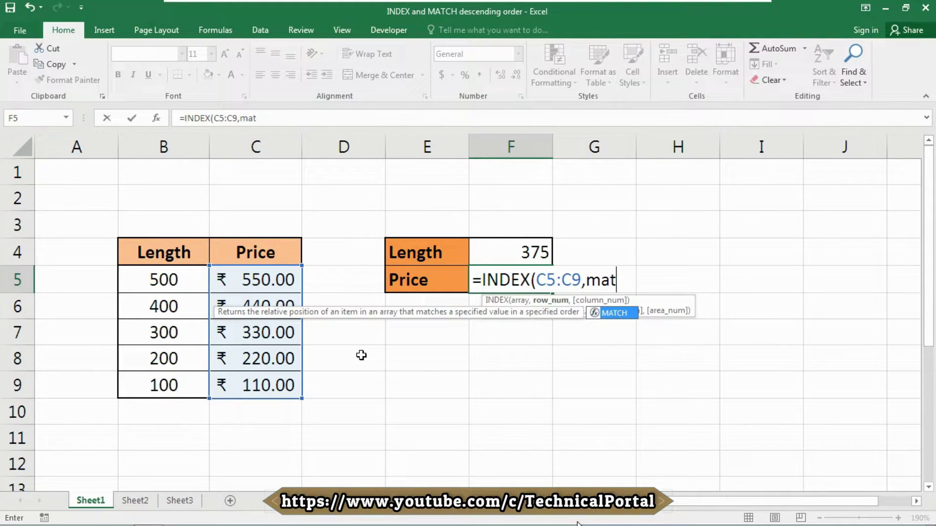
{"action": "key", "text": "Tab"}
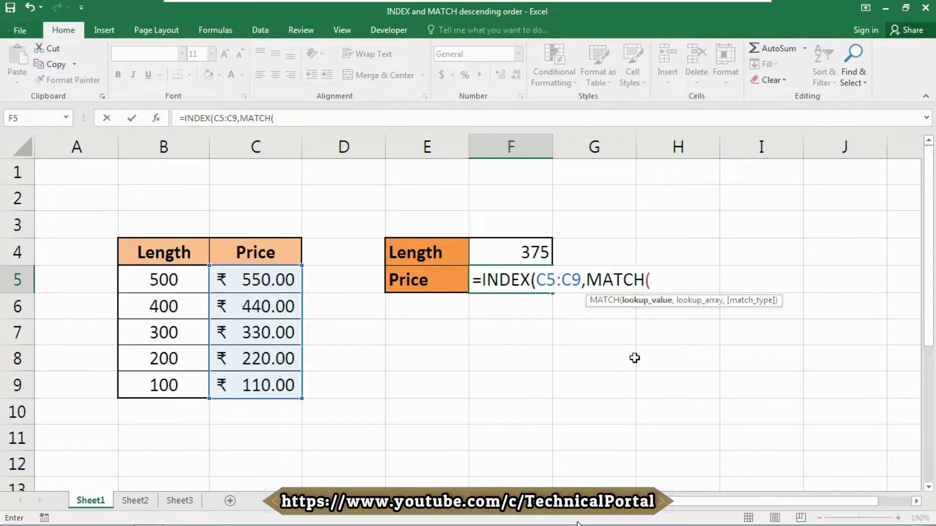
{"action": "left_click", "coordinate": [514, 249]}
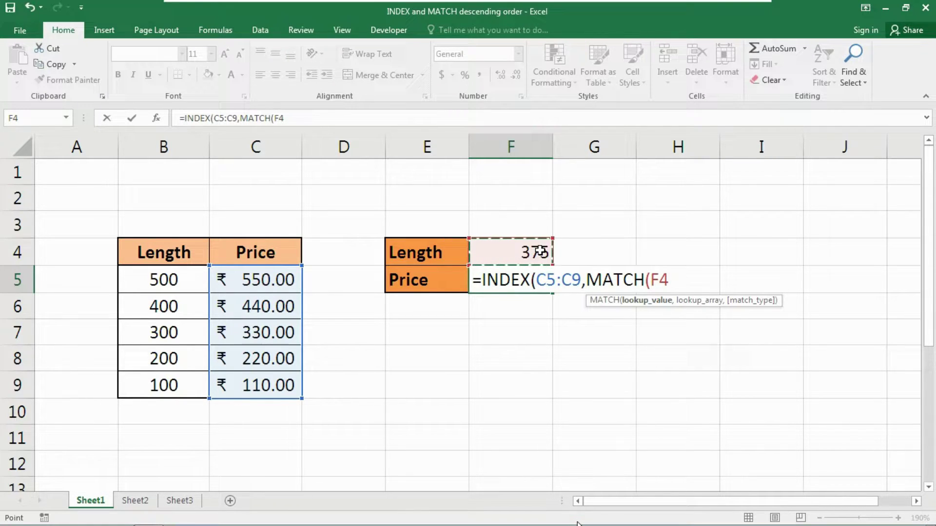
{"action": "type", "text": ","}
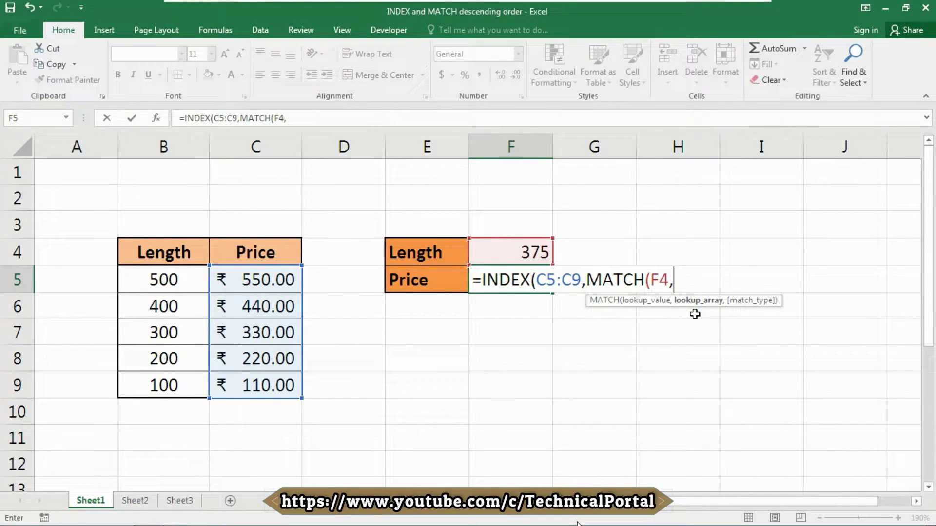
{"action": "left_click", "coordinate": [171, 280]}
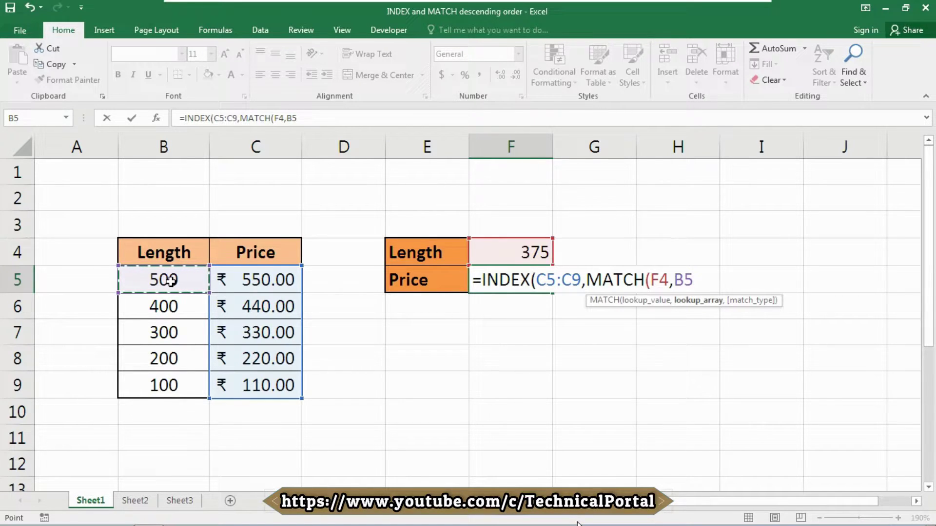
{"action": "key", "text": "ctrl+shift+Down"}
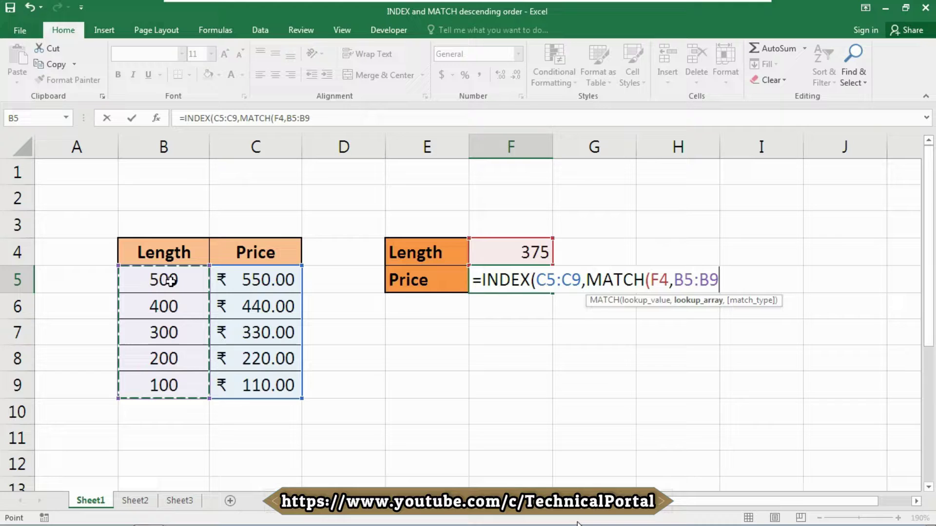
{"action": "type", "text": ","}
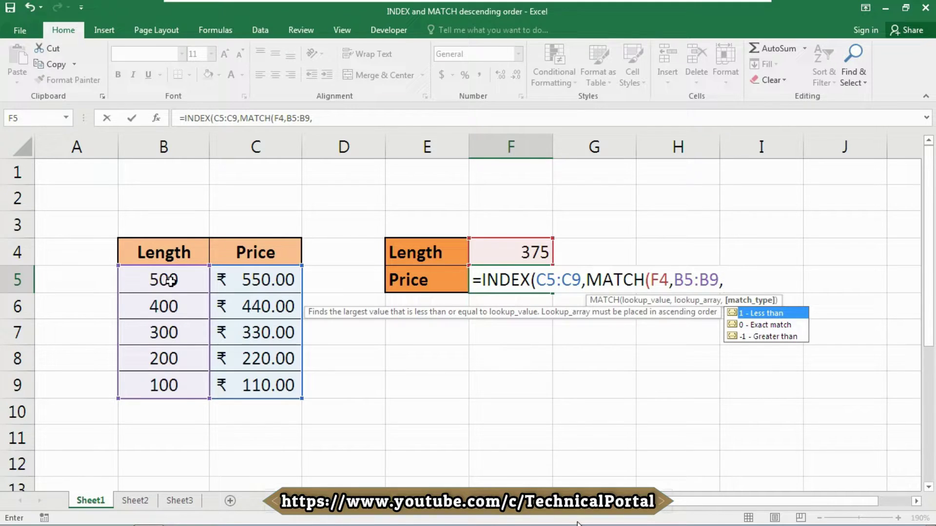
{"action": "key", "text": "Down"}
{"action": "key", "text": "Down"}
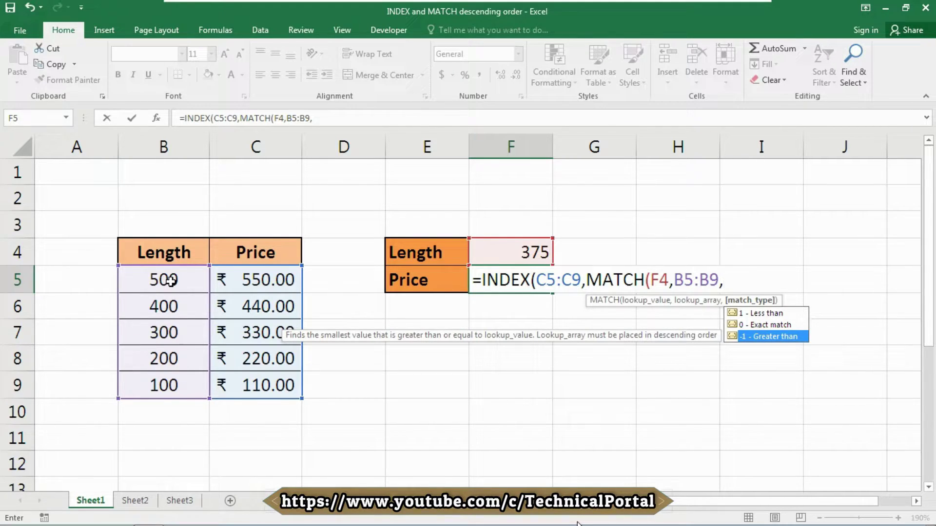
{"action": "key", "text": "Tab"}
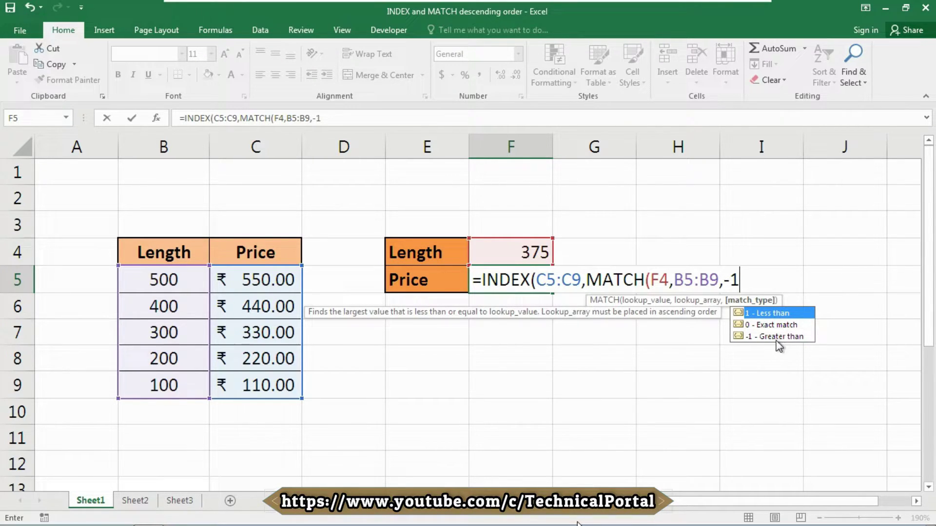
{"action": "type", "text": "))"}
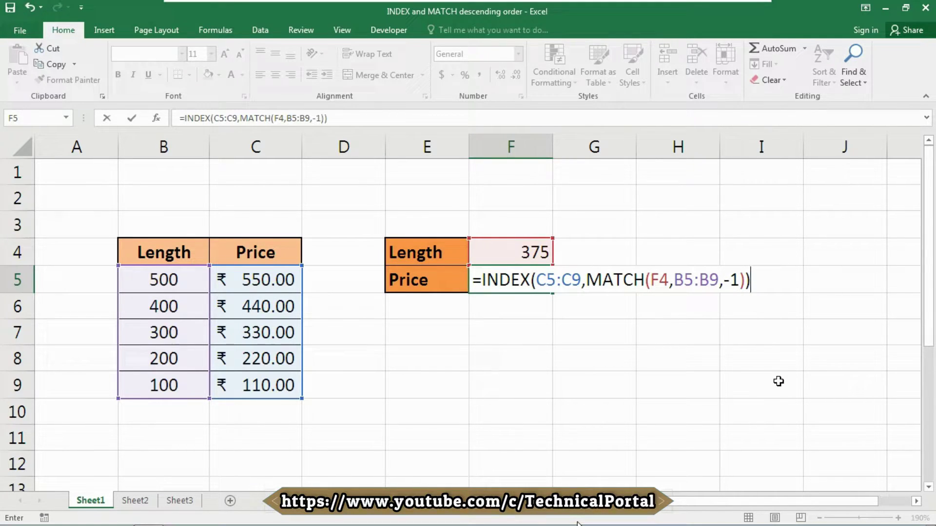
{"action": "key", "text": "Return"}
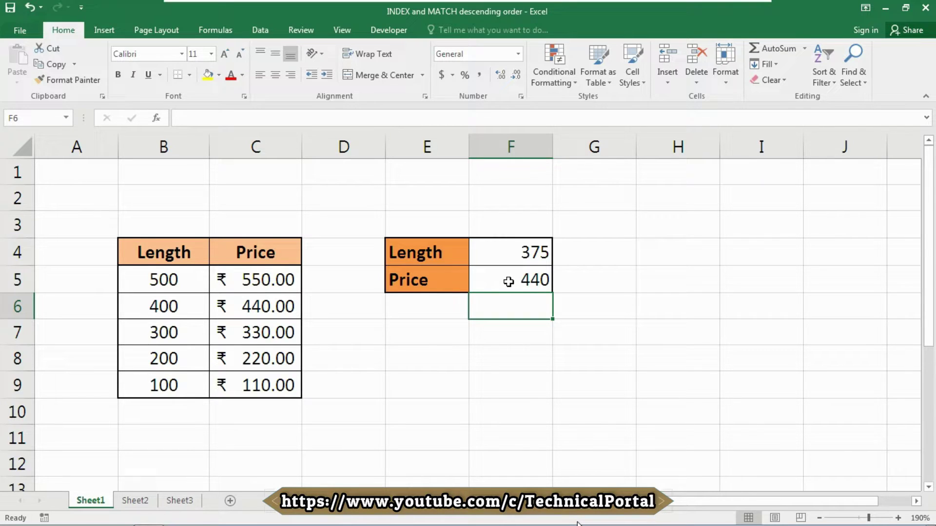
- Give F5 the rupee Accounting number format and widen column F to fit
{"action": "left_click", "coordinate": [508, 282]}
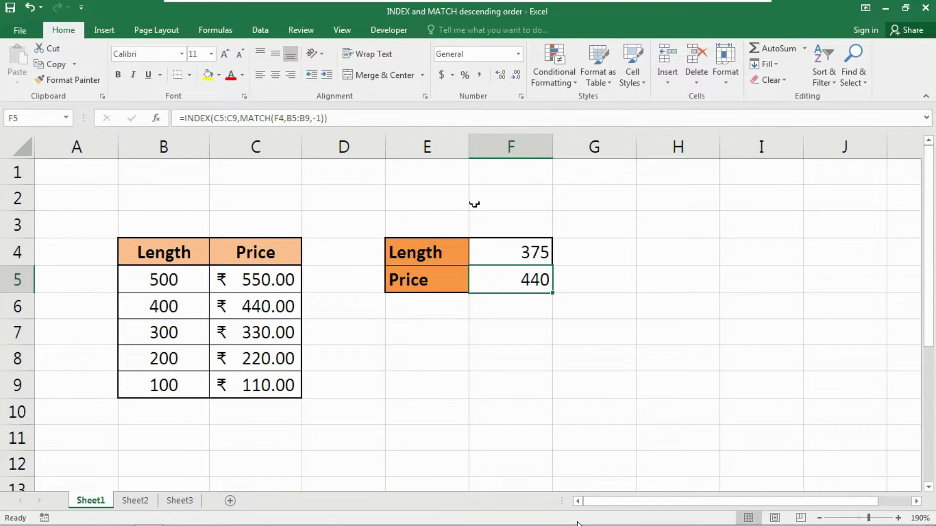
{"action": "left_click", "coordinate": [441, 79]}
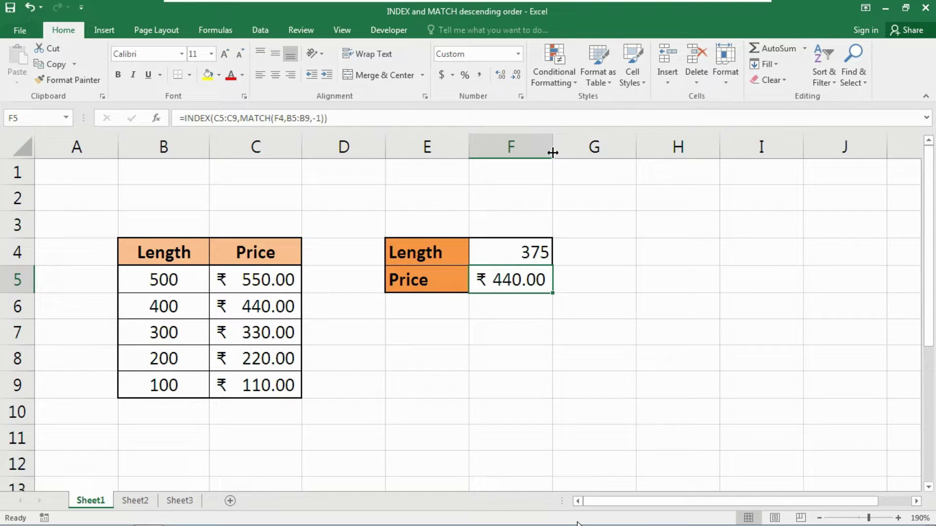
{"action": "left_click_drag", "start_coordinate": [552, 146], "coordinate": [572, 146]}
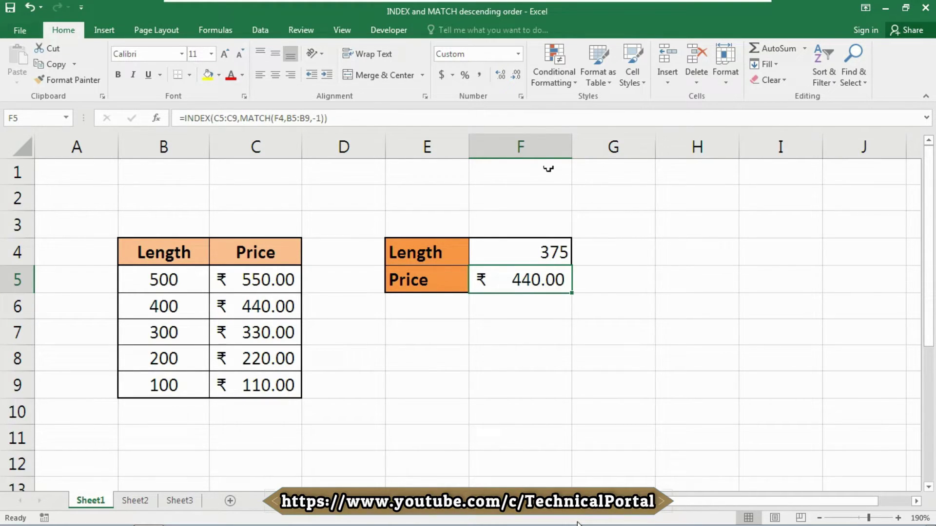
- Settle F5's price on two decimal places, then show its formula ranges for review
{"action": "double_click", "coordinate": [517, 77]}
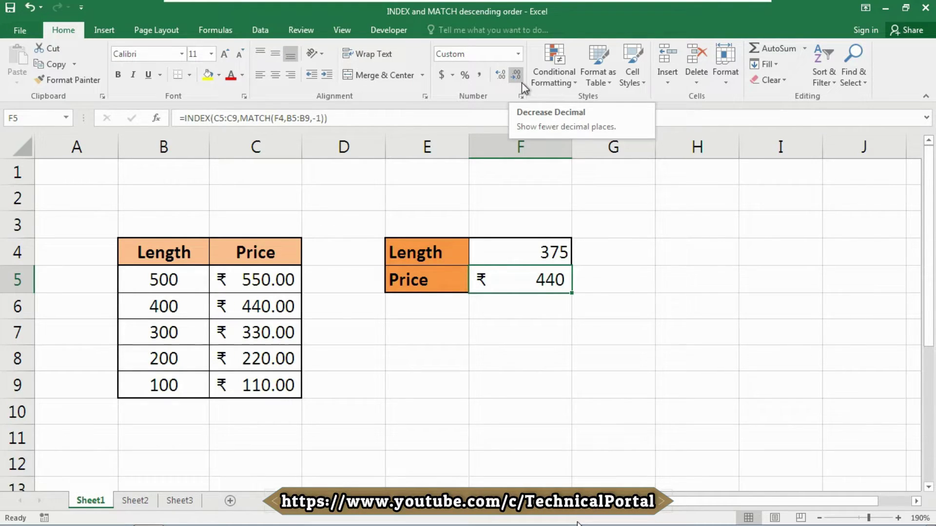
{"action": "left_click", "coordinate": [501, 76]}
{"action": "left_click", "coordinate": [501, 76]}
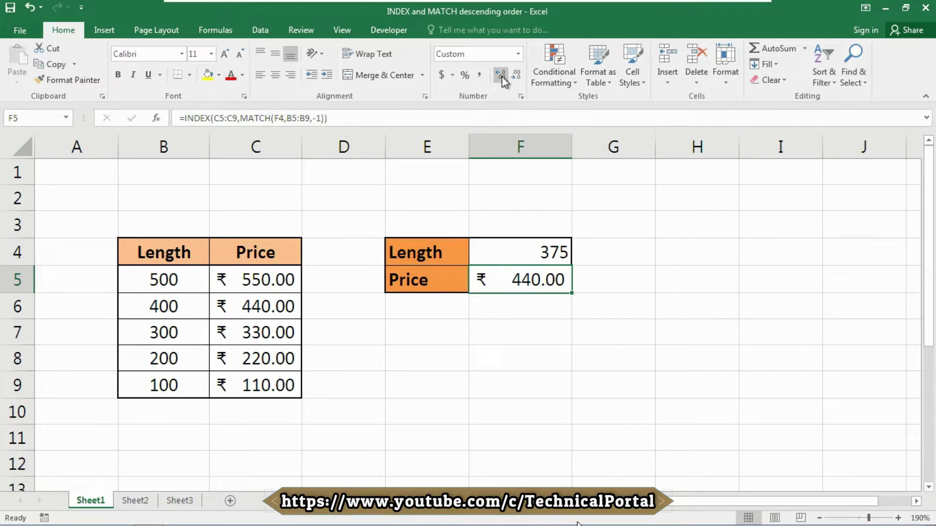
{"action": "left_click", "coordinate": [502, 76]}
{"action": "left_click", "coordinate": [516, 76]}
{"action": "key", "text": "F2"}
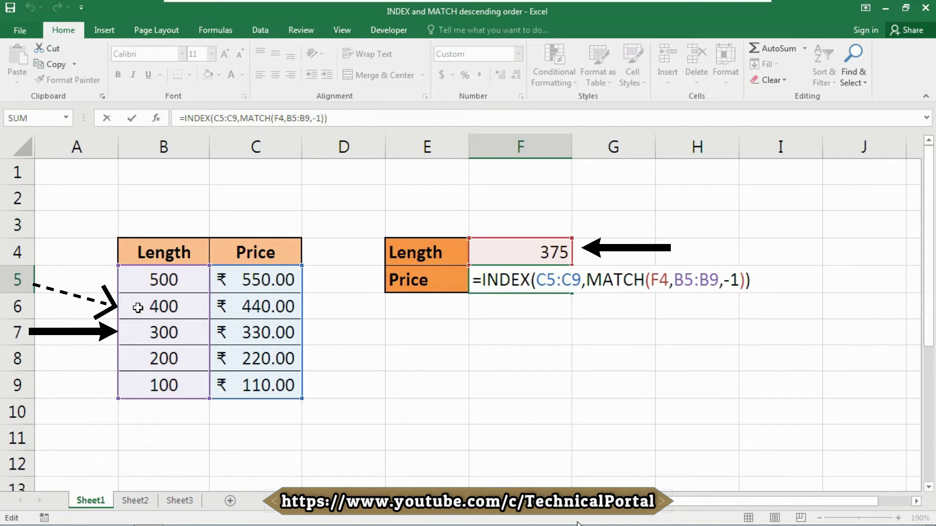
- Leave F5's formula, recheck it once more, and keep ₹ 440.00 unchanged
{"action": "left_click", "coordinate": [138, 308]}
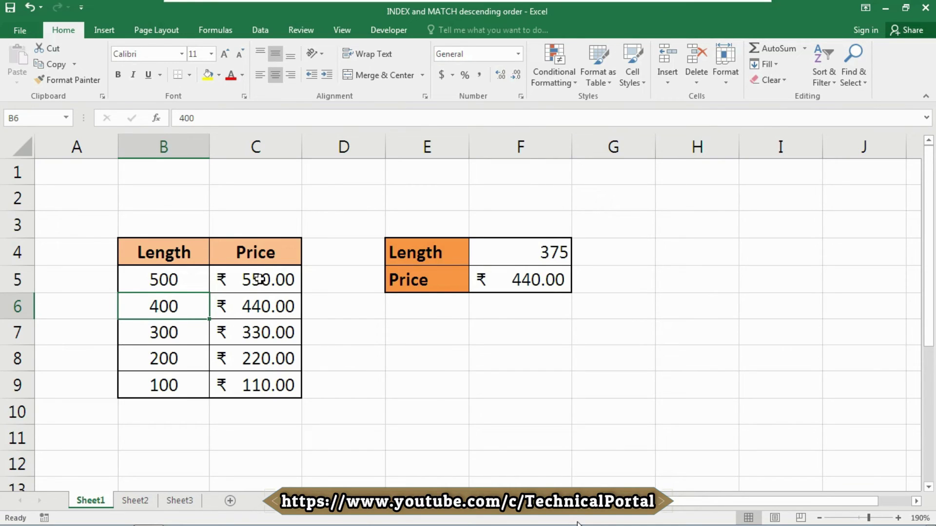
{"action": "double_click", "coordinate": [560, 282]}
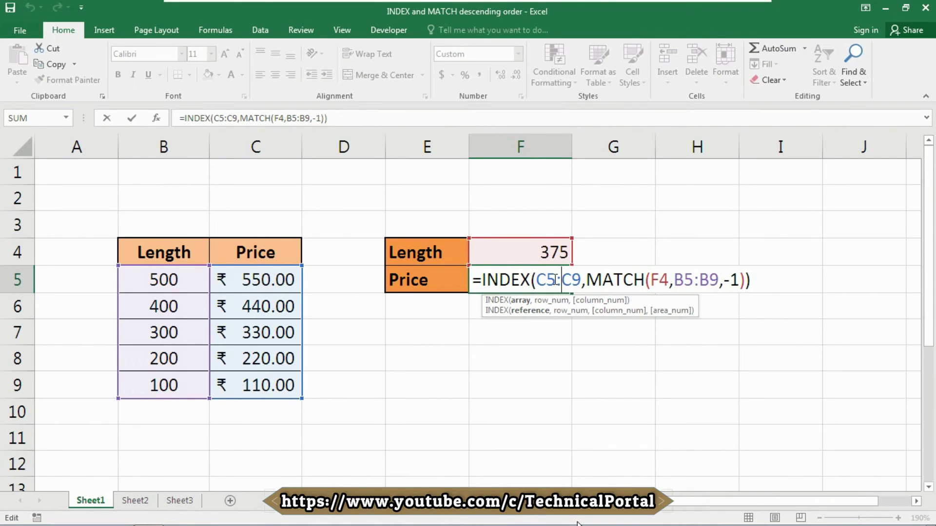
{"action": "left_click", "coordinate": [443, 286]}
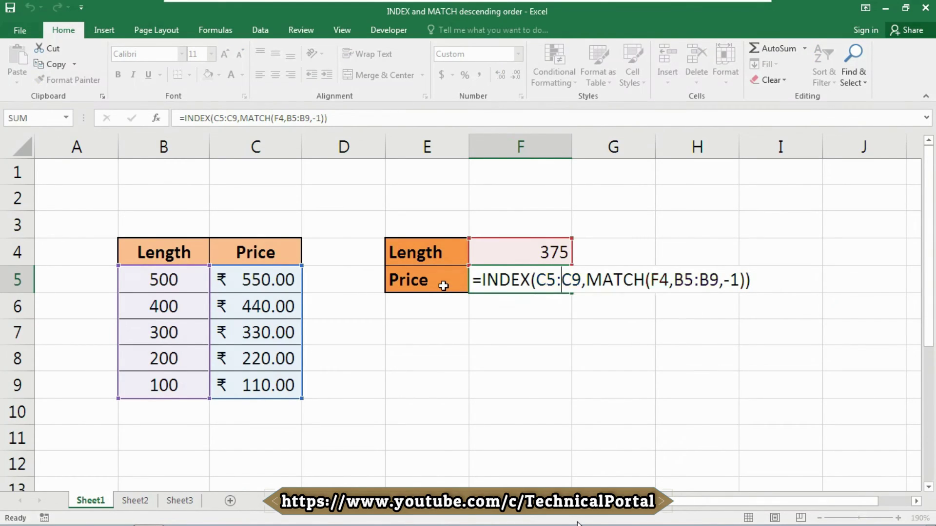